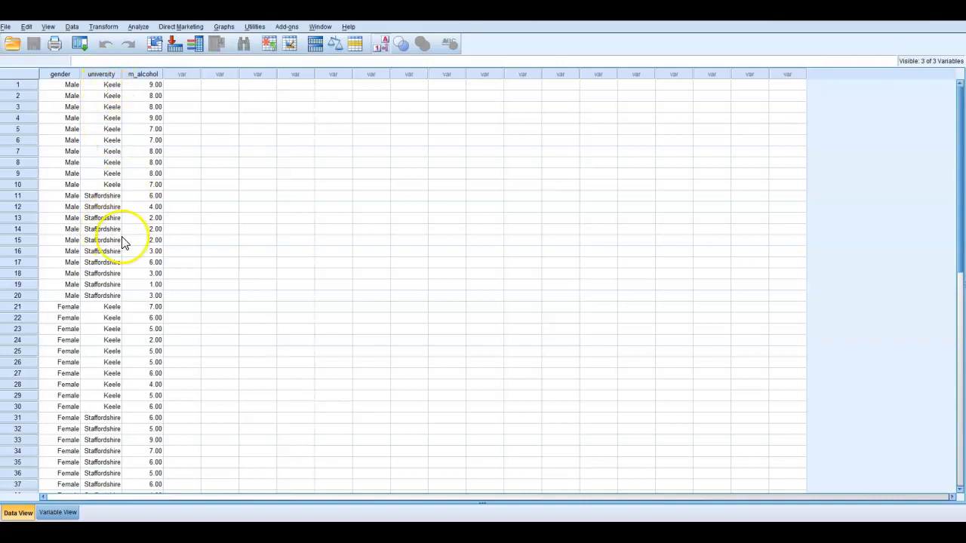
Examine the gender, university and m_alcohol columns of the dataset.
click(57, 74)
click(109, 76)
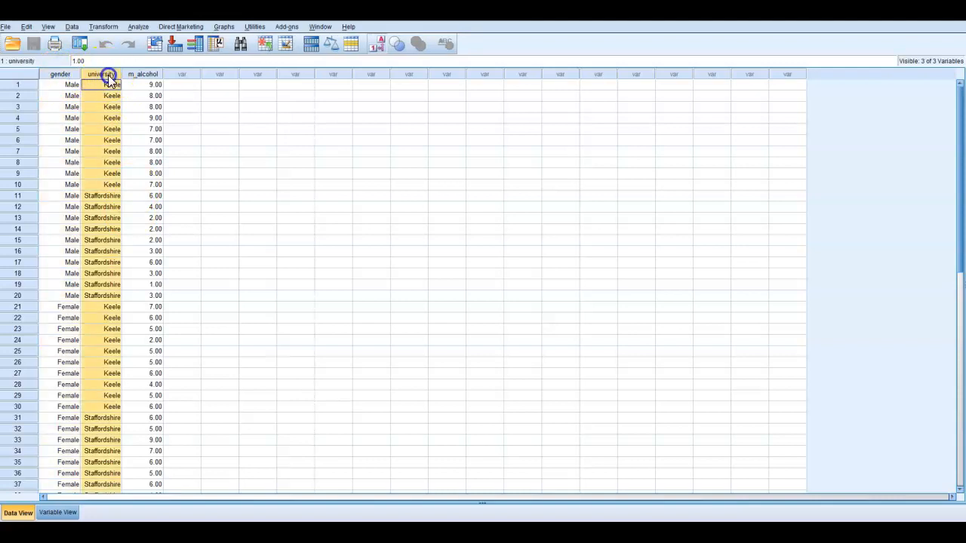
click(258, 173)
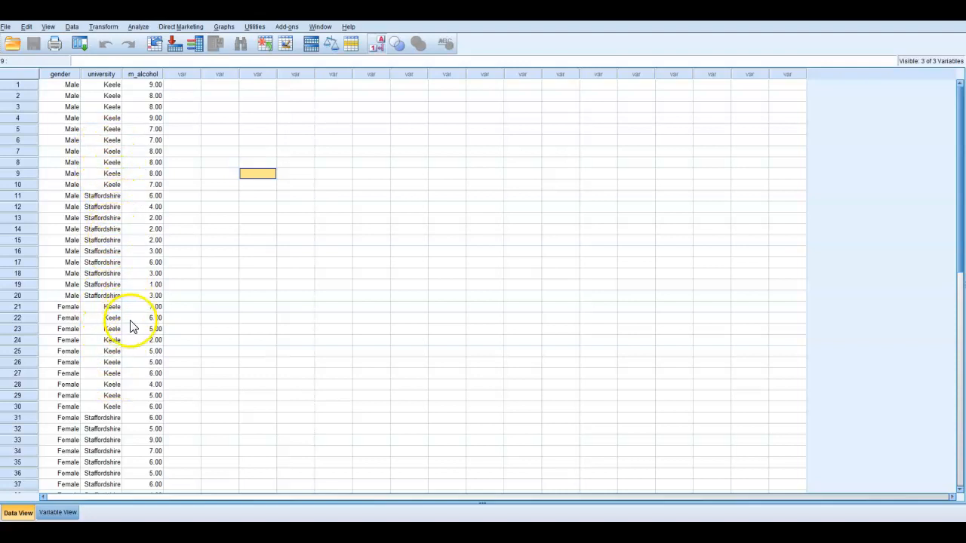
click(63, 76)
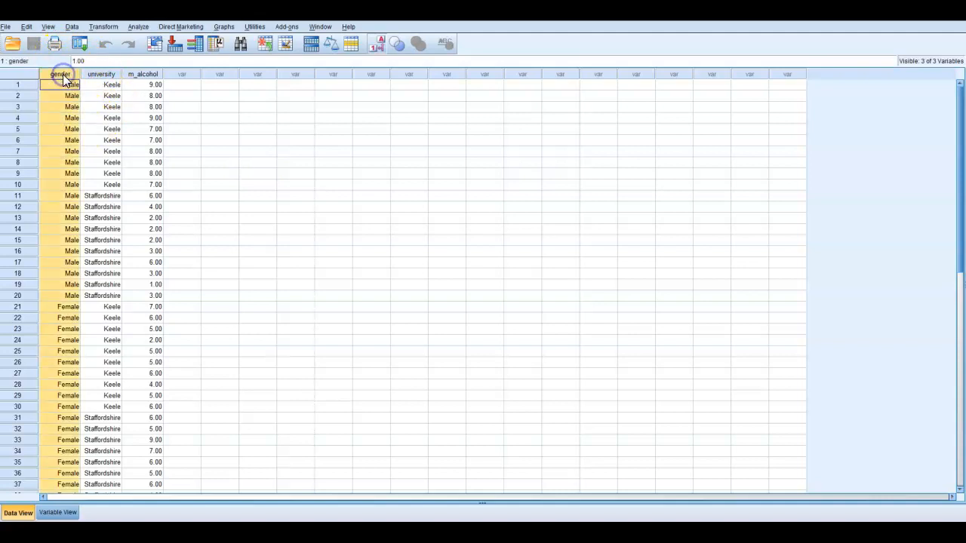
click(112, 74)
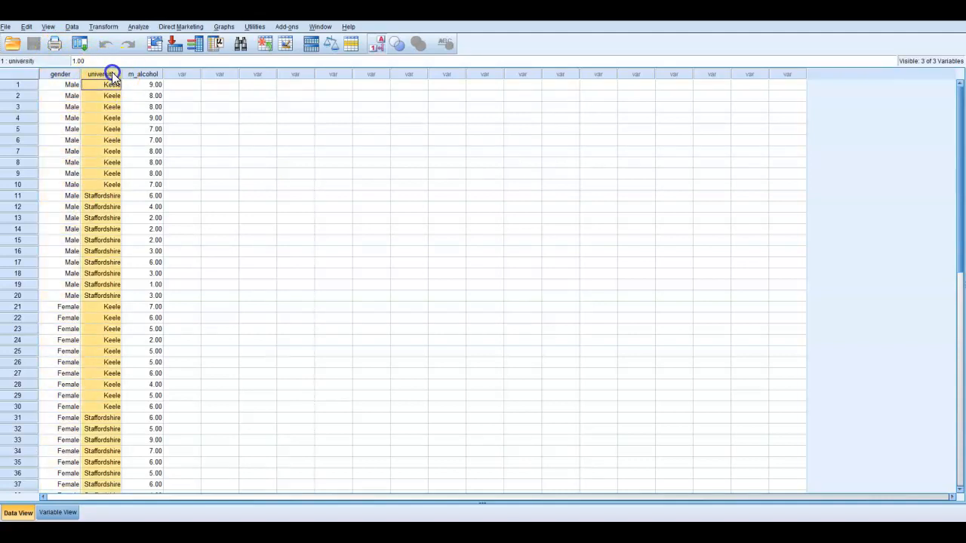
double_click(87, 117)
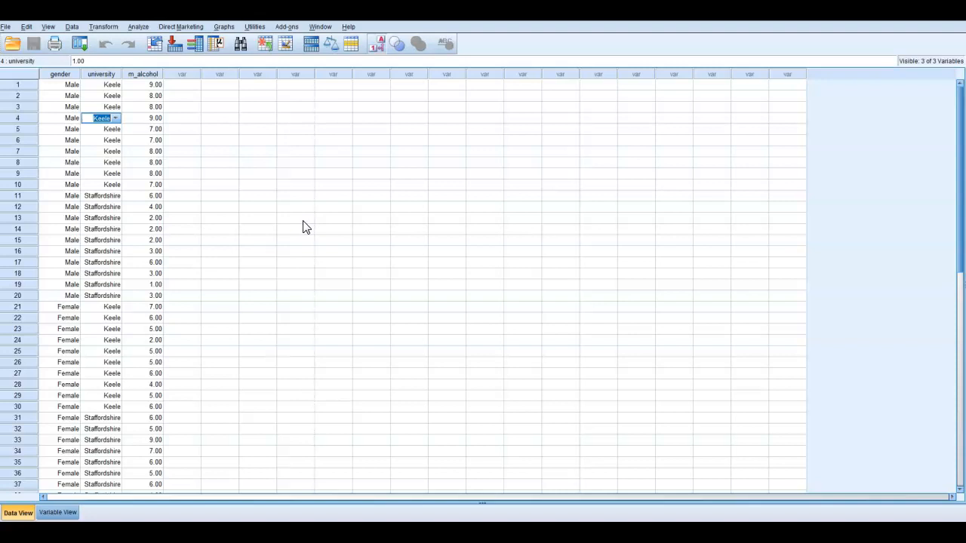
click(135, 172)
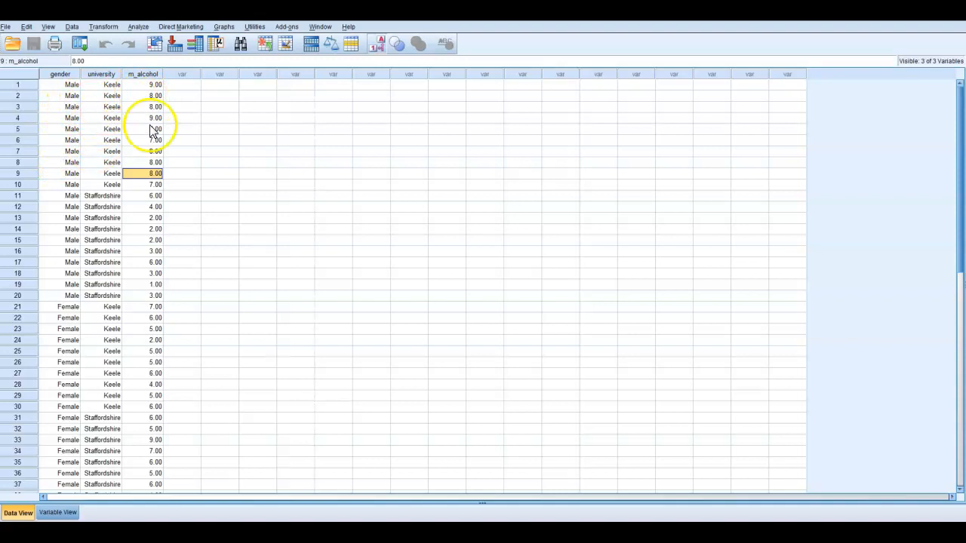
click(61, 75)
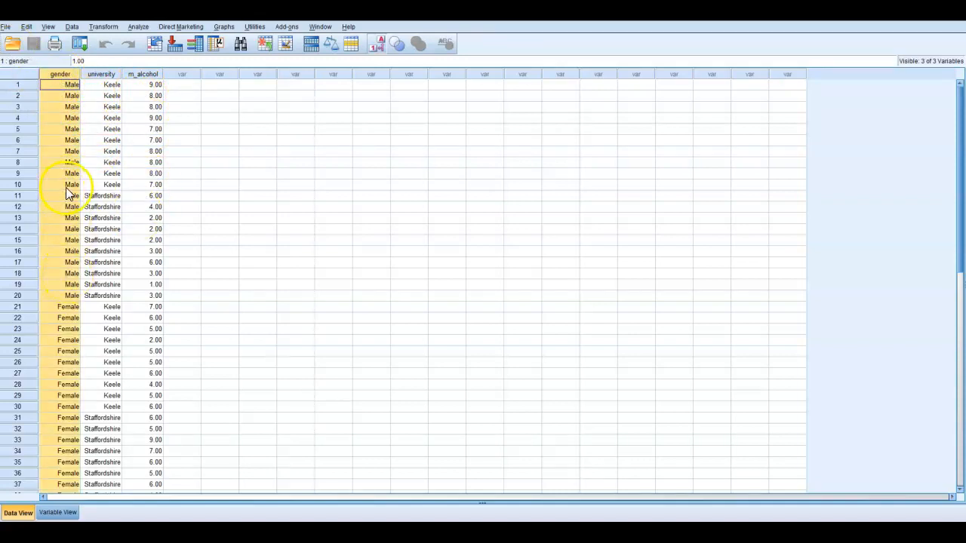
click(101, 75)
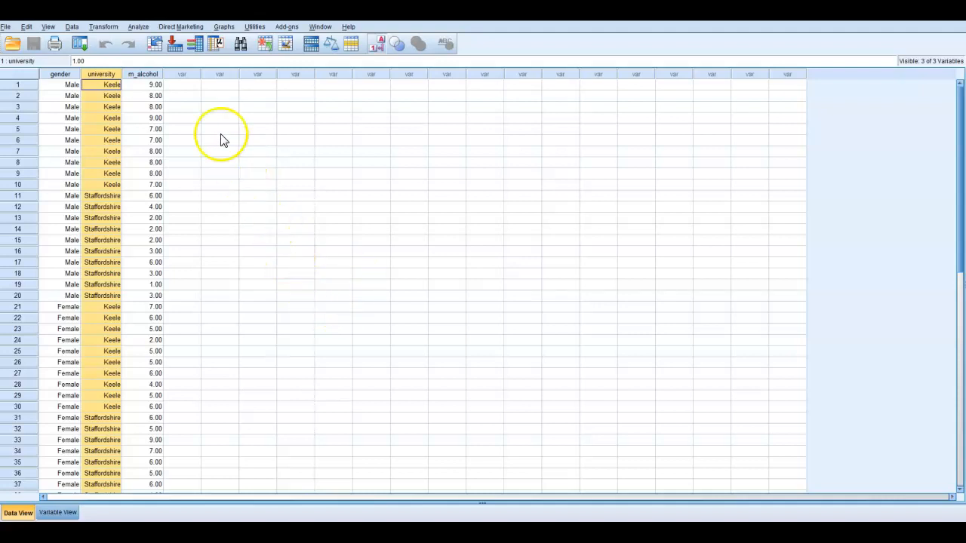
click(149, 74)
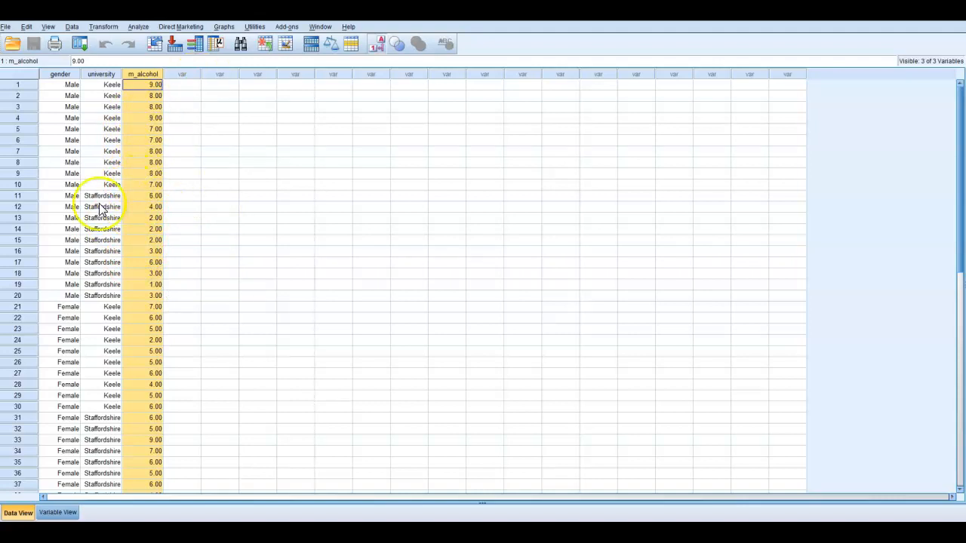
click(160, 228)
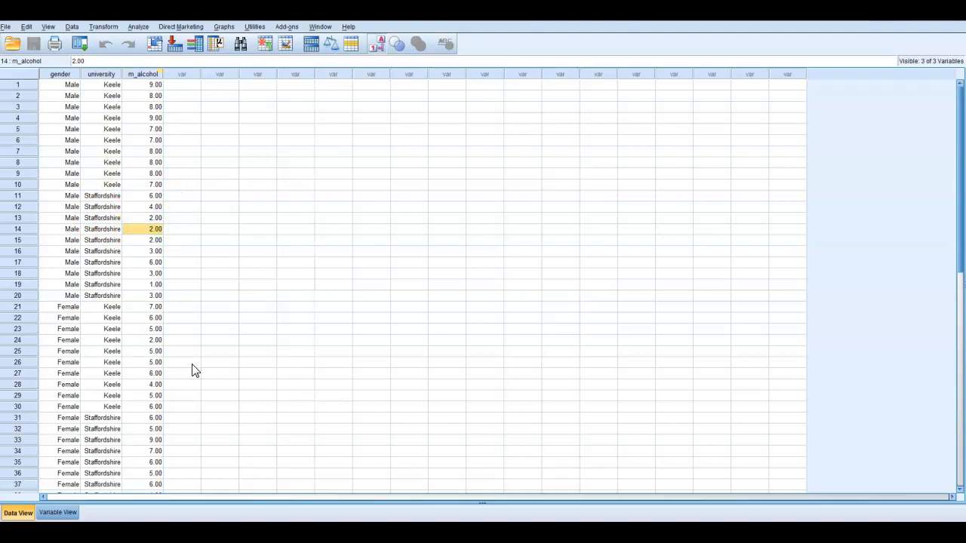
Set up a univariate General Linear Model with Gender and University as fixed factors and Mean alcohol tolerance as the dependent variable.
click(139, 26)
click(167, 99)
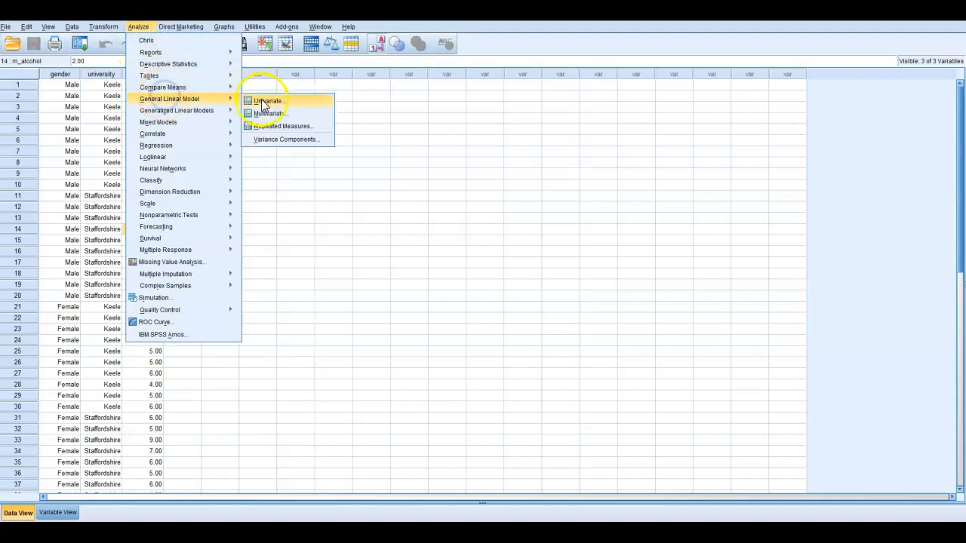
click(263, 105)
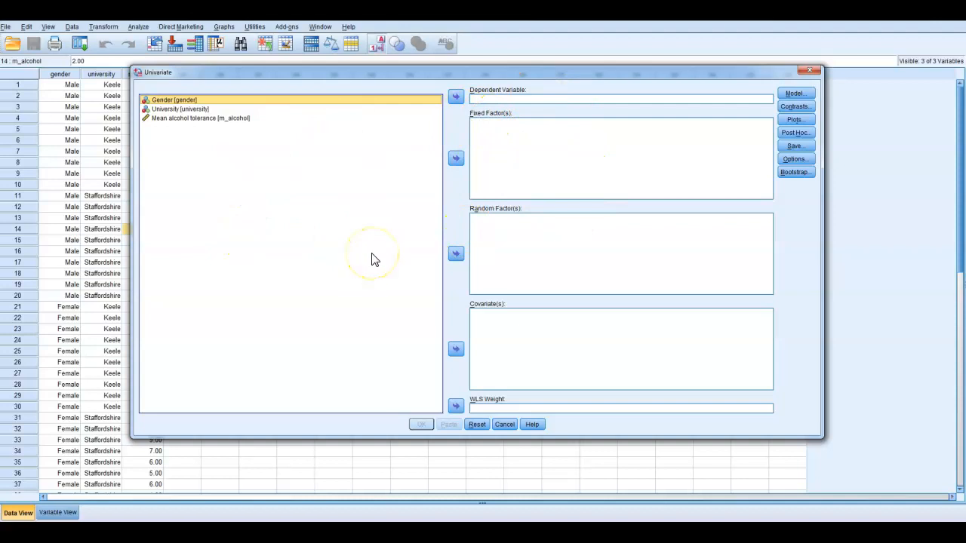
click(456, 159)
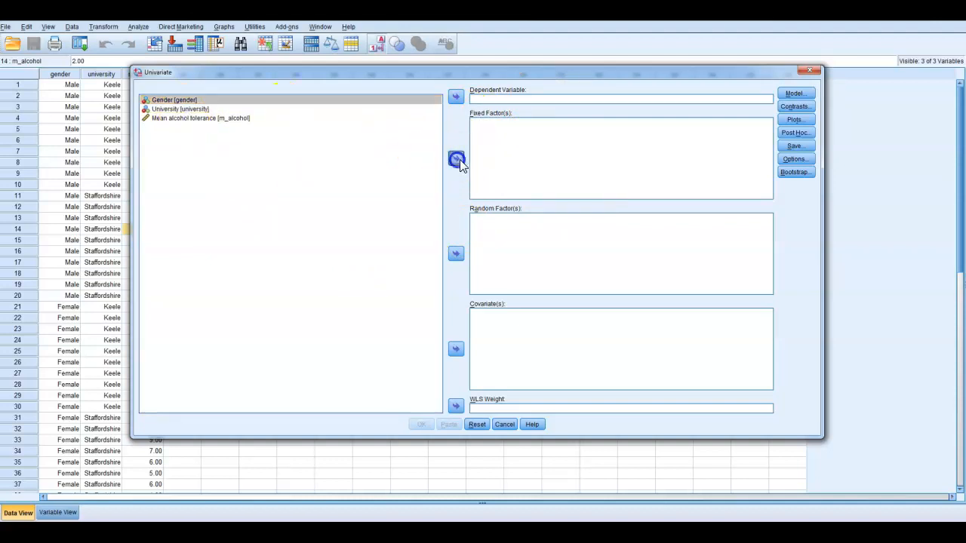
click(201, 99)
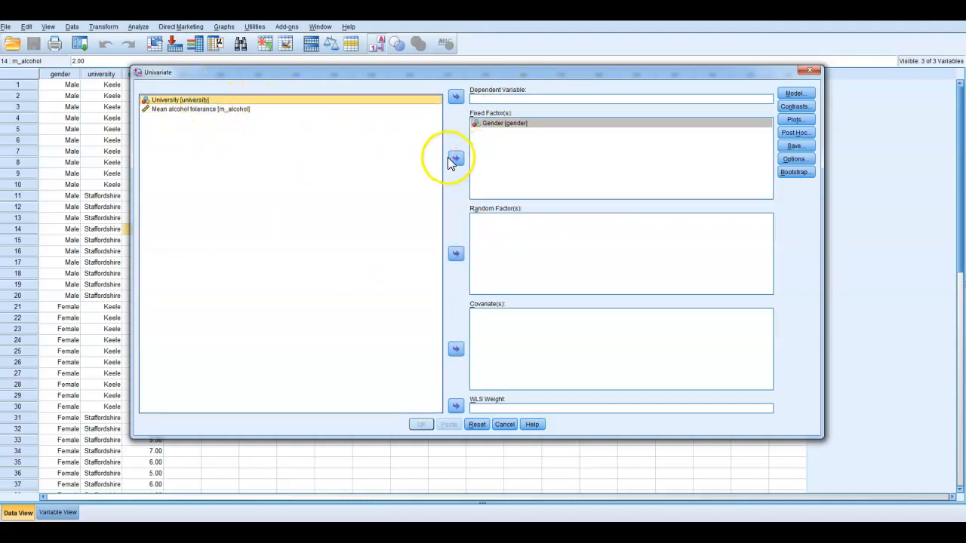
click(456, 159)
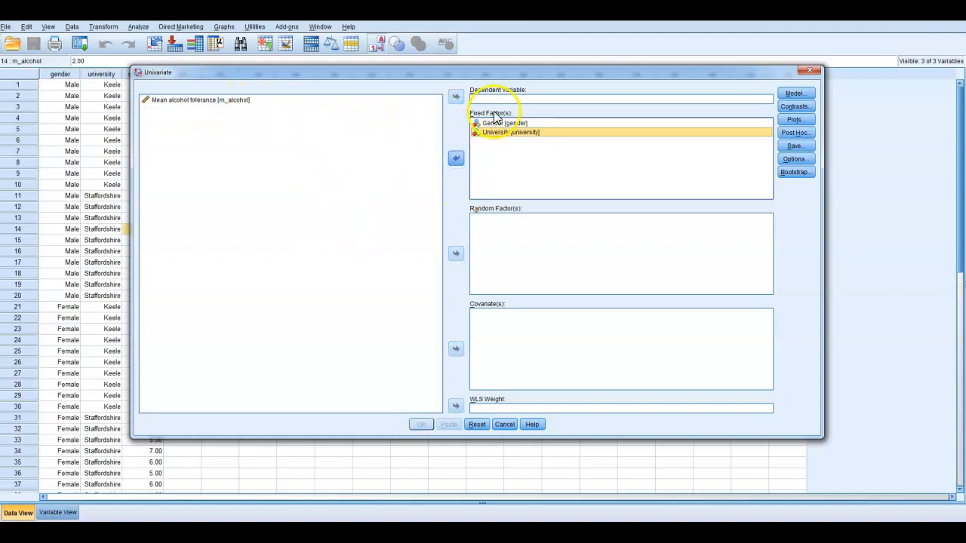
click(155, 101)
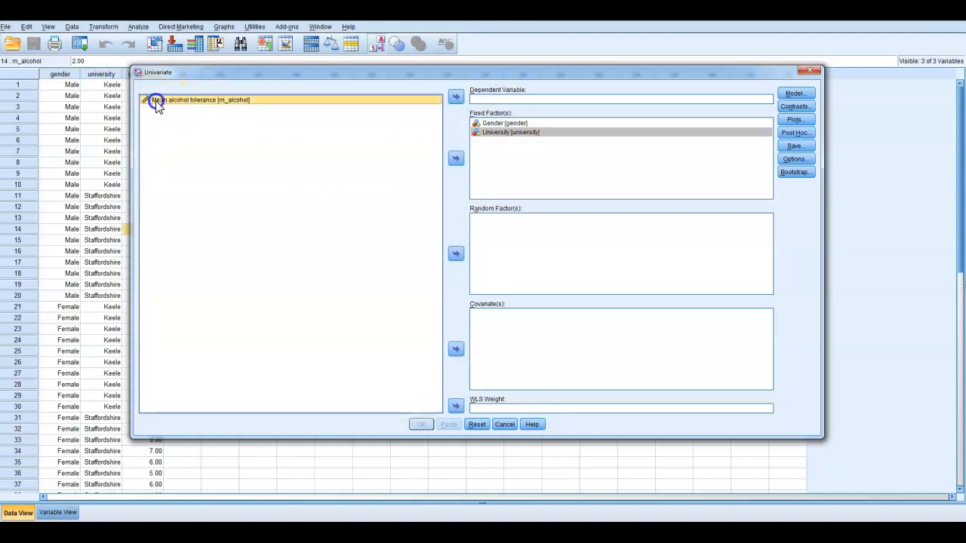
click(455, 97)
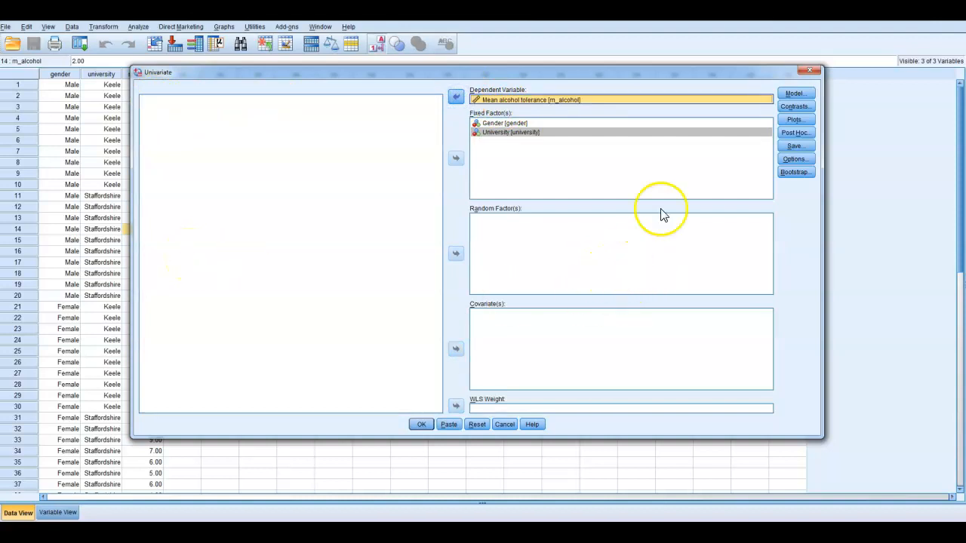
Request descriptive statistics and estimated marginal means for OVERALL, gender, university and gender*university, and run the analysis.
click(793, 160)
click(358, 169)
shift+click(381, 196)
click(445, 186)
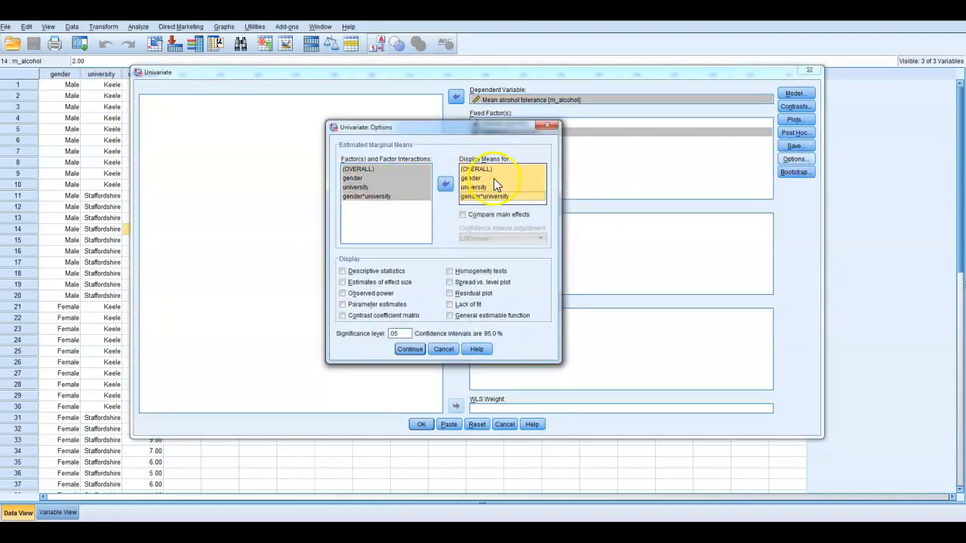
click(379, 272)
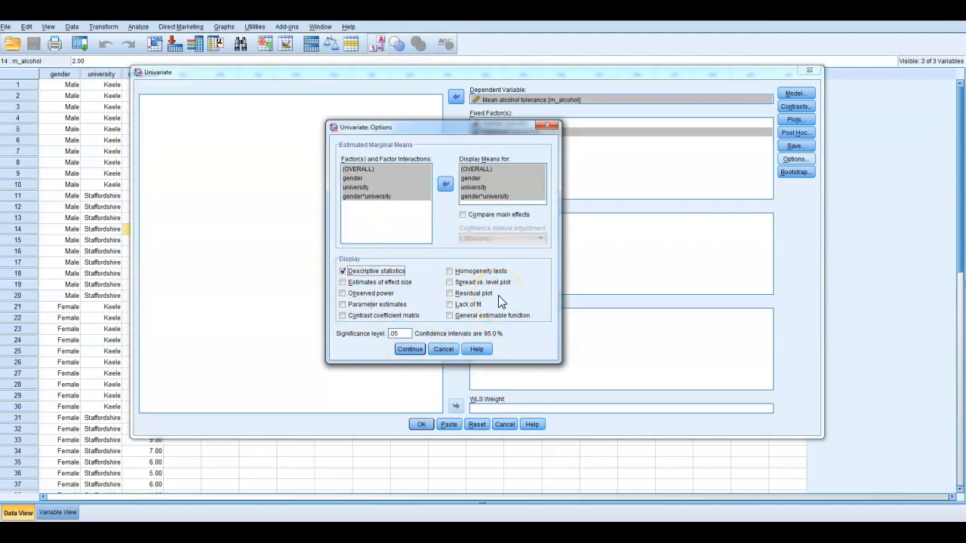
click(411, 350)
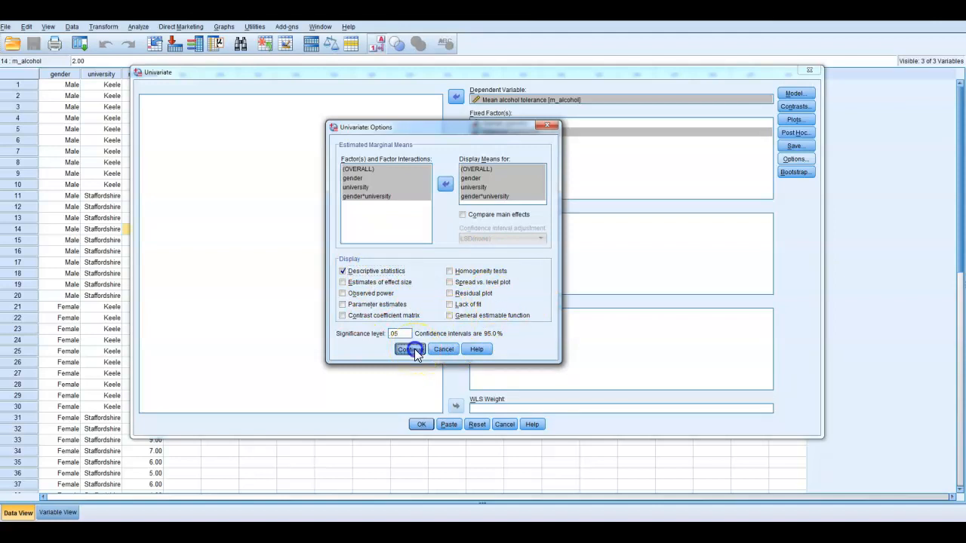
click(423, 424)
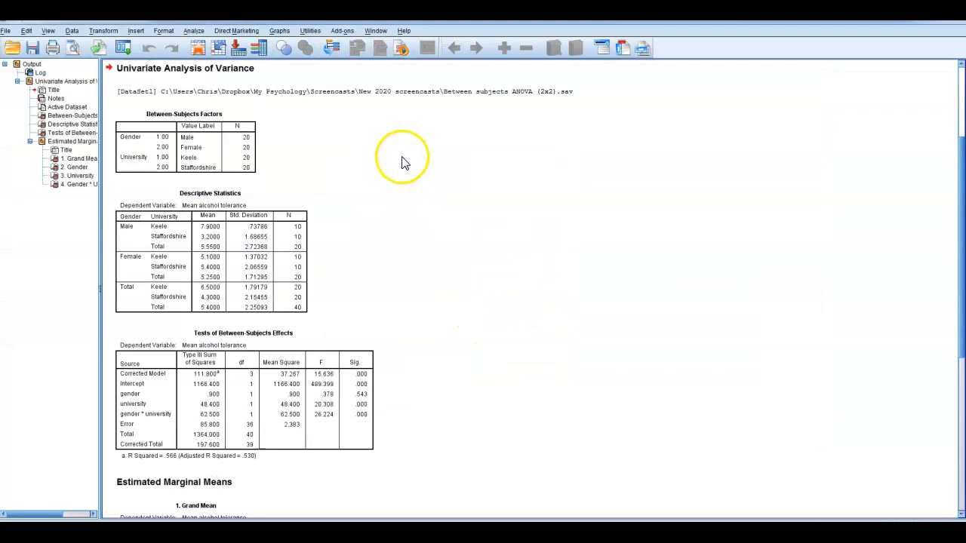
Examine the ANOVA output from the between-subjects factors and descriptive statistics through the effects tests to the Gender * University marginal means.
click(209, 162)
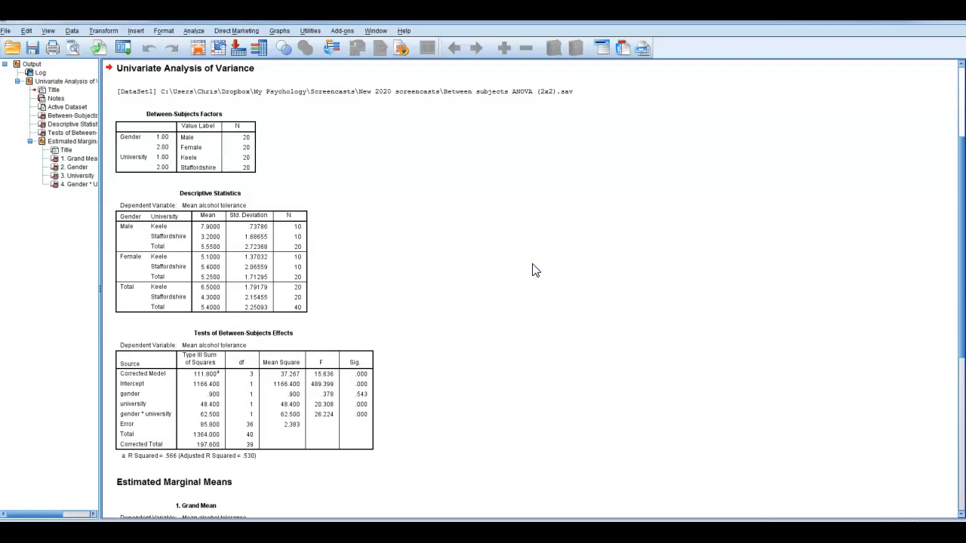
scroll(514, 283, down, 3)
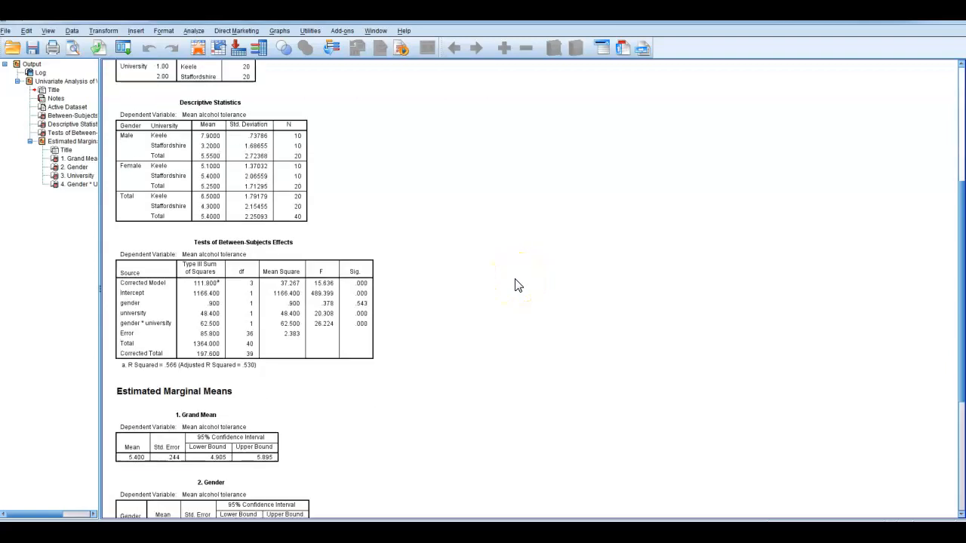
click(316, 286)
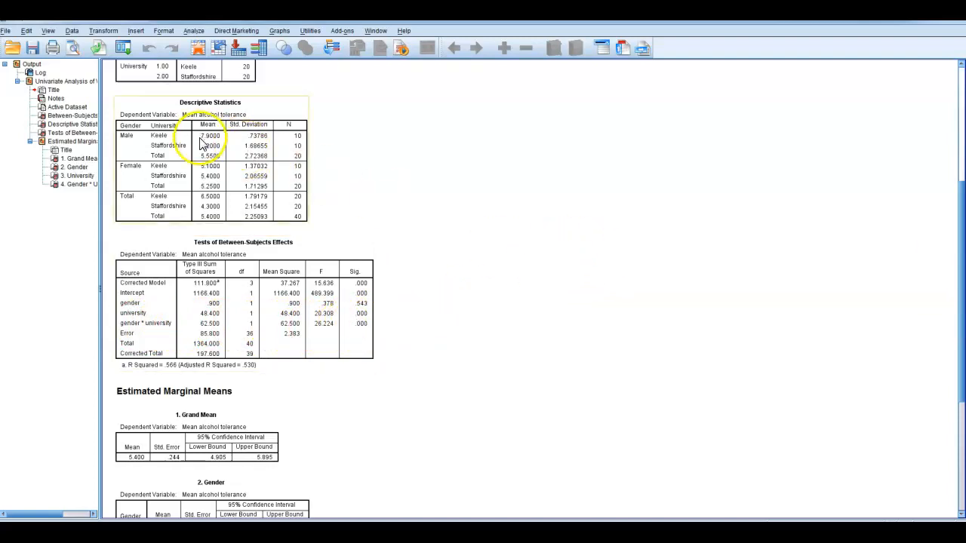
scroll(528, 261, down, 5)
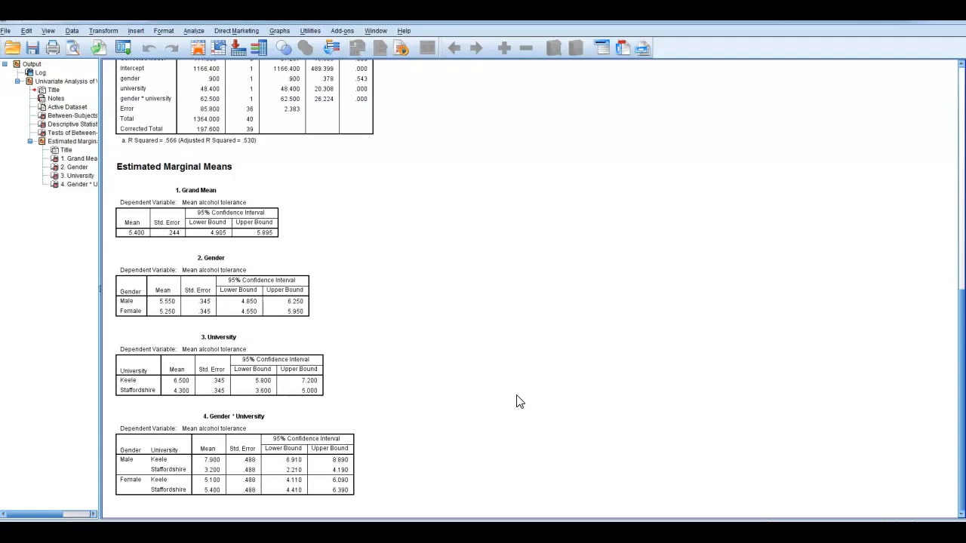
click(246, 458)
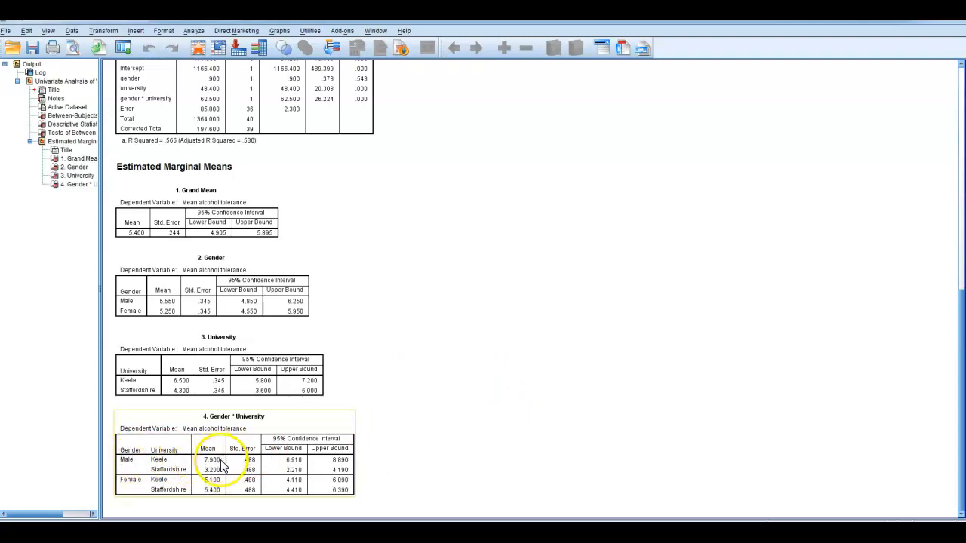
click(404, 464)
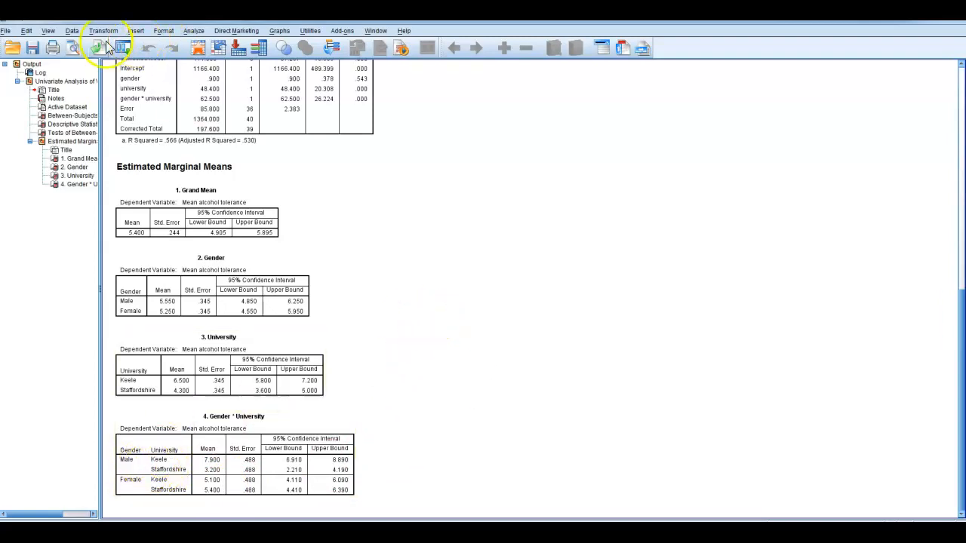
Filter the dataset to the cases satisfying the condition gender = 1, filtering out unselected cases.
click(71, 31)
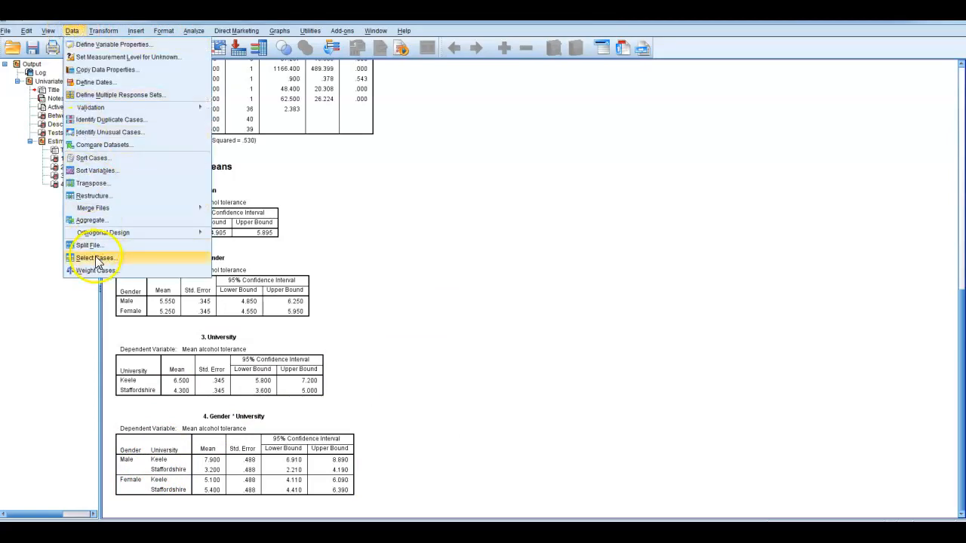
click(96, 261)
click(514, 198)
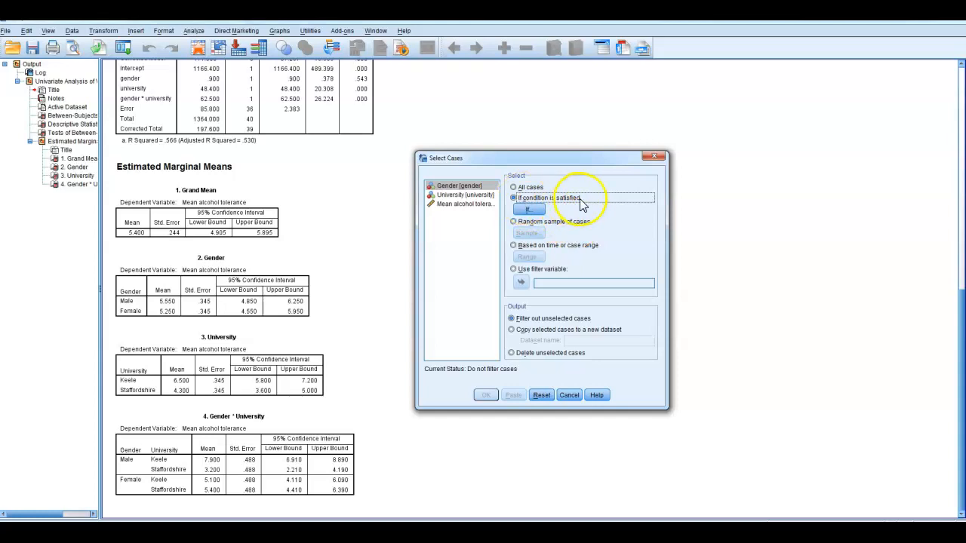
click(526, 211)
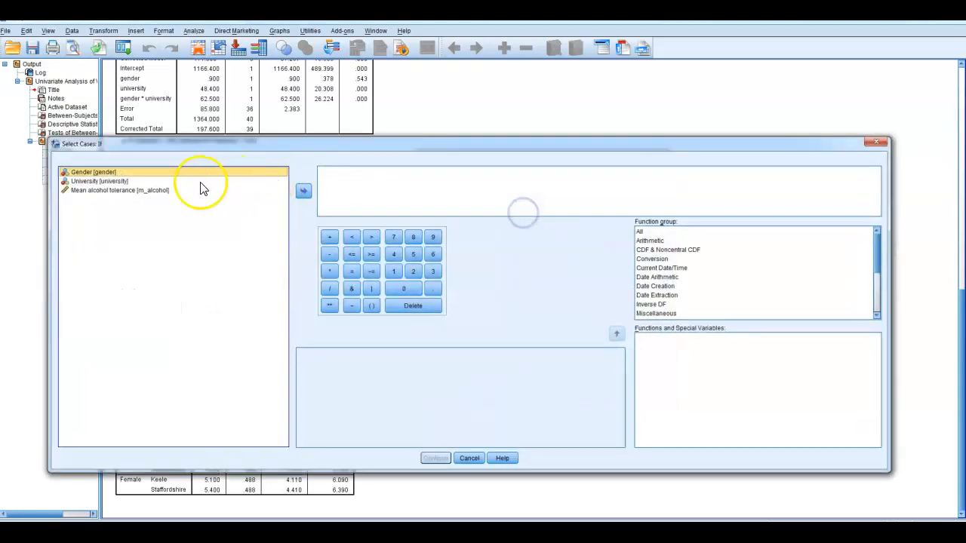
double_click(167, 174)
click(351, 271)
click(393, 271)
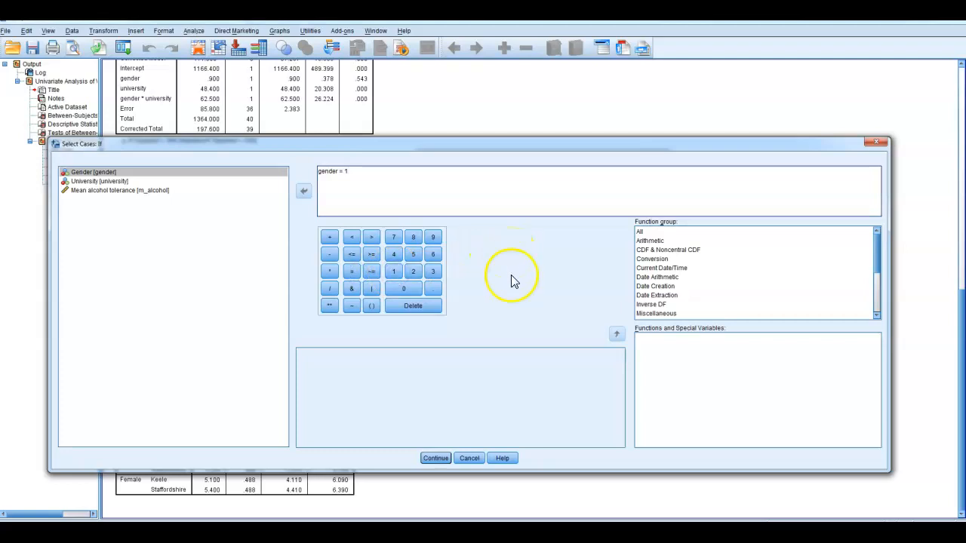
click(436, 458)
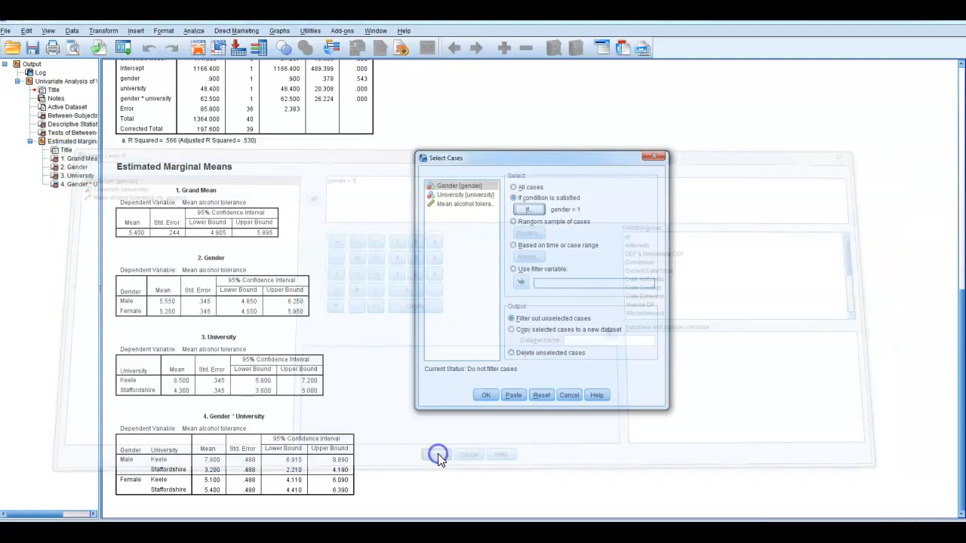
click(485, 398)
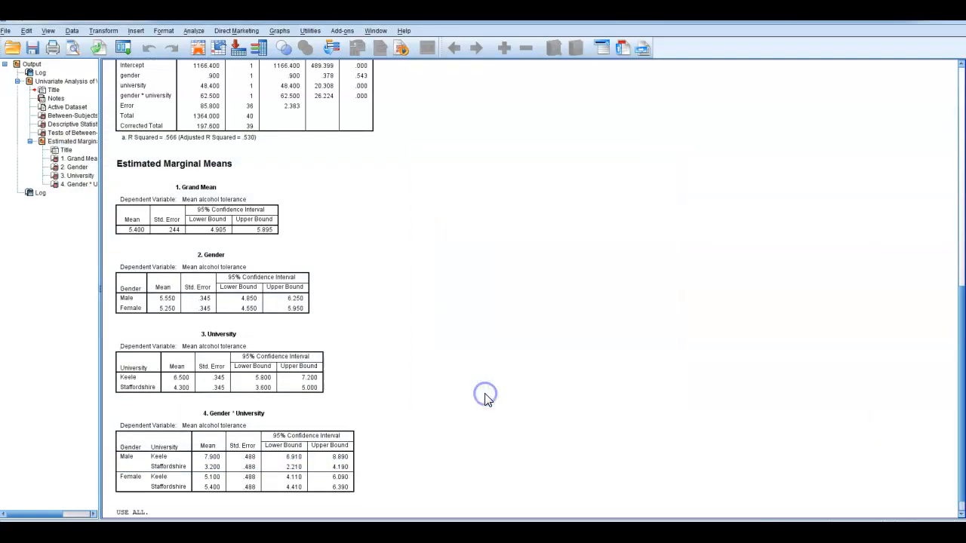
Return to the data window and highlight the filtered-out female cases in rows 21 to 35 to check the filter.
mouse_move(723, 533)
click(668, 507)
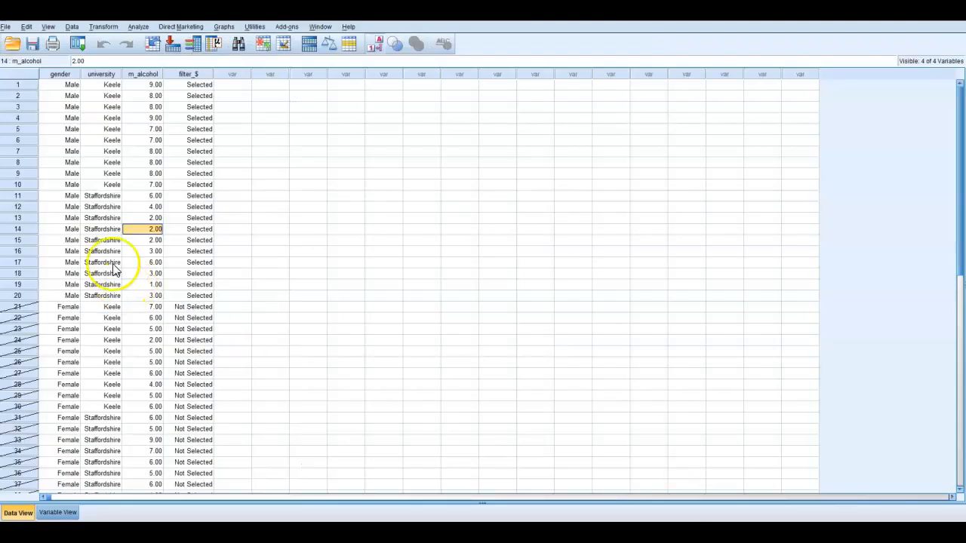
drag(18, 86, 25, 462)
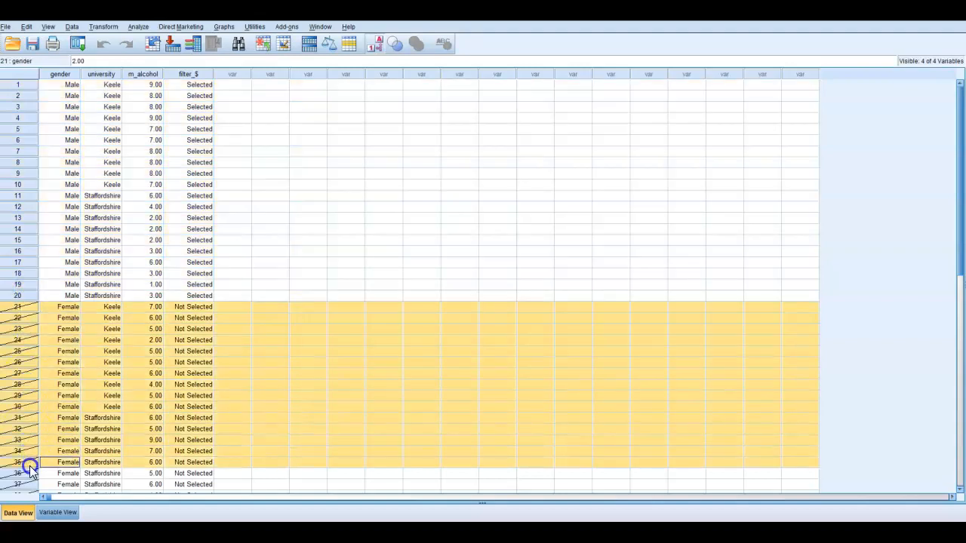
Set up an independent-samples t test on the filtered male cases with Mean alcohol tolerance as the test variable.
scroll(20, 407, down, 3)
scroll(20, 408, up, 3)
click(137, 129)
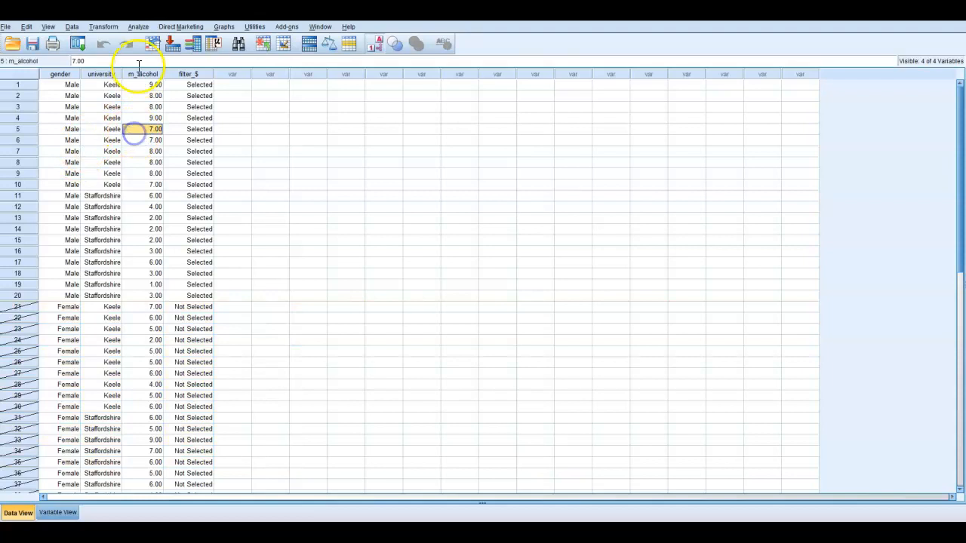
click(144, 29)
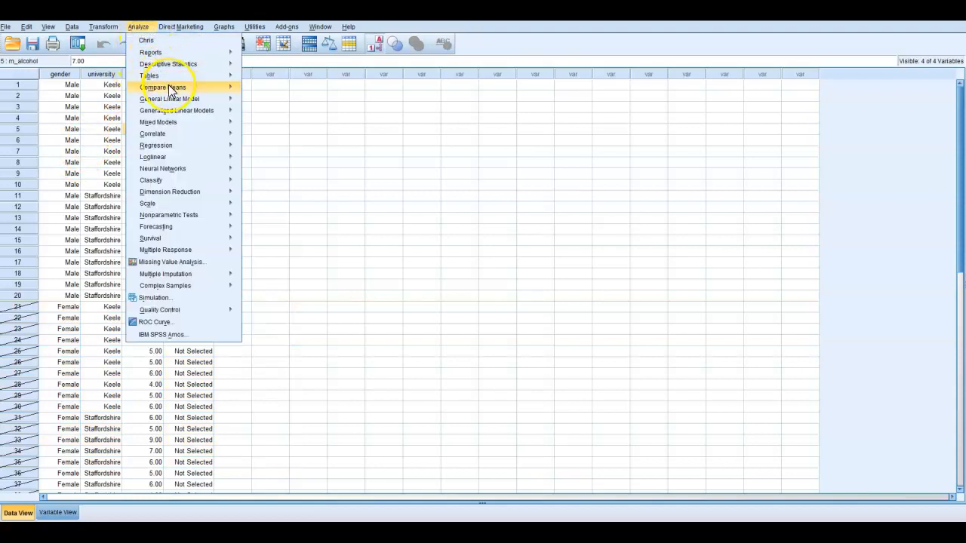
mouse_move(218, 87)
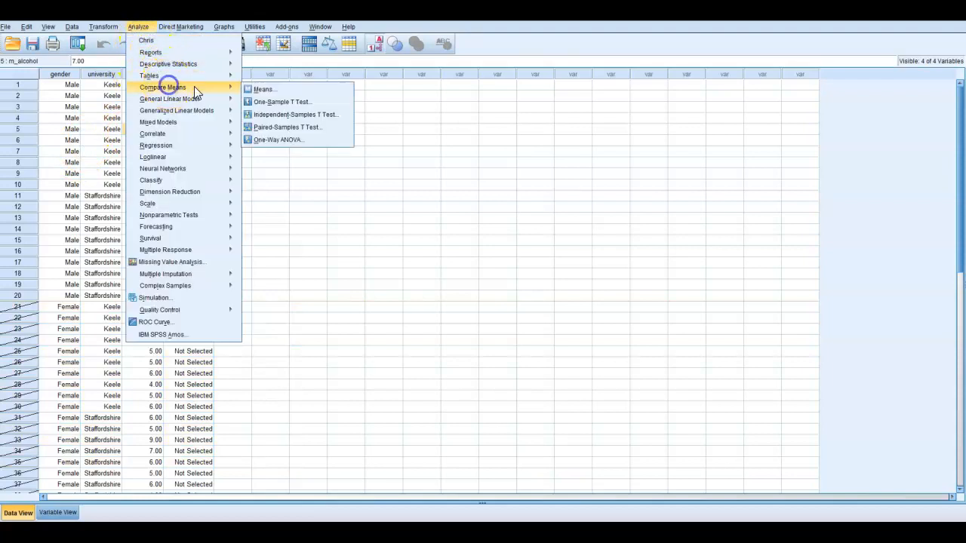
click(299, 114)
drag(408, 104, 471, 109)
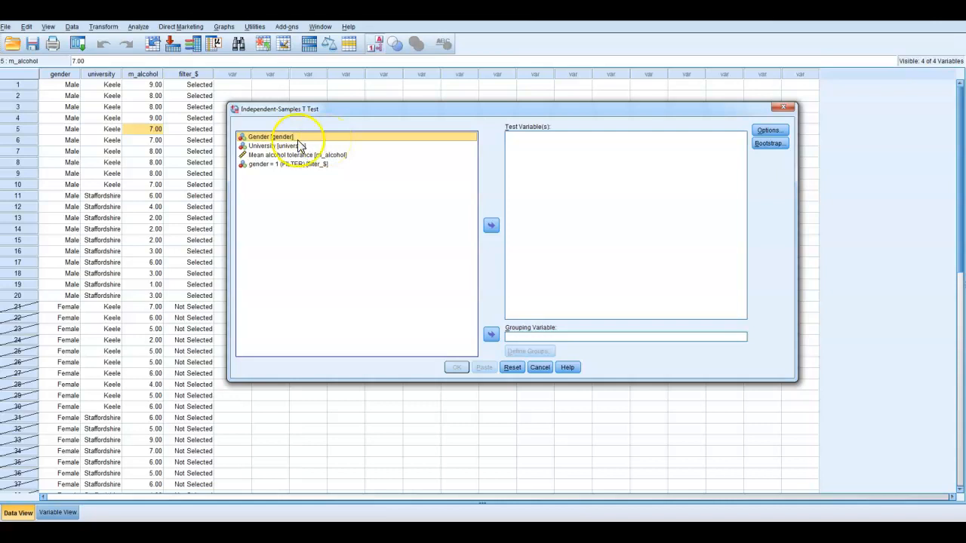
click(264, 154)
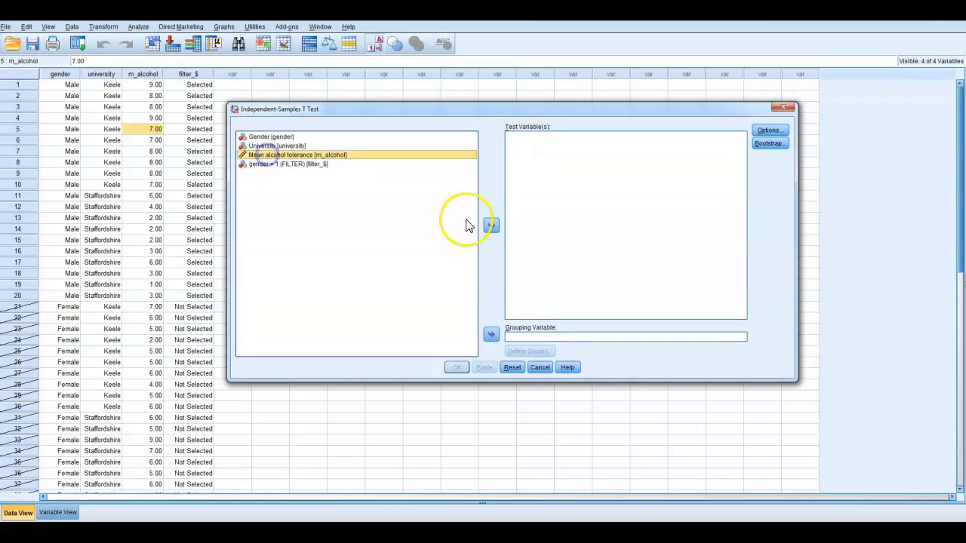
click(491, 225)
Group the t test by University with group values 1 and 2, run it and view the results.
click(564, 338)
click(290, 147)
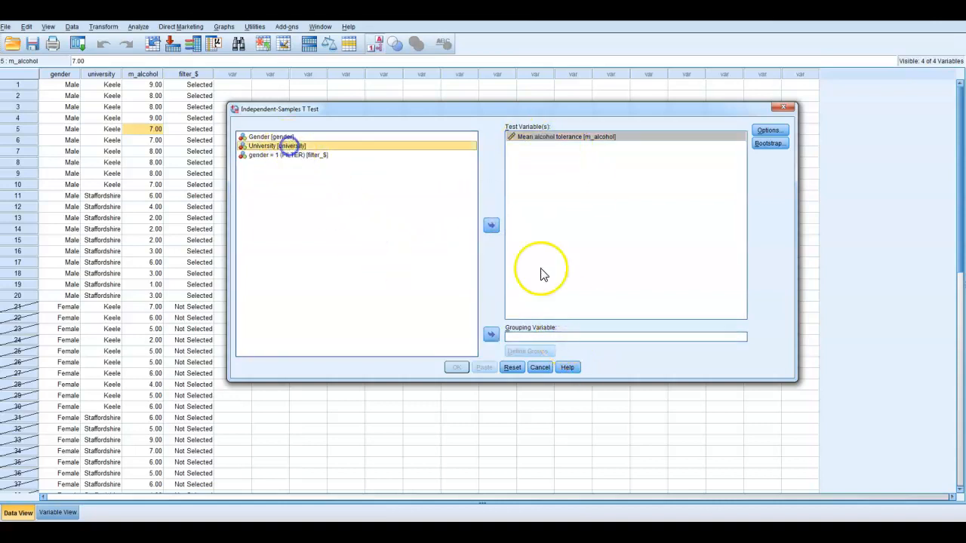
click(491, 334)
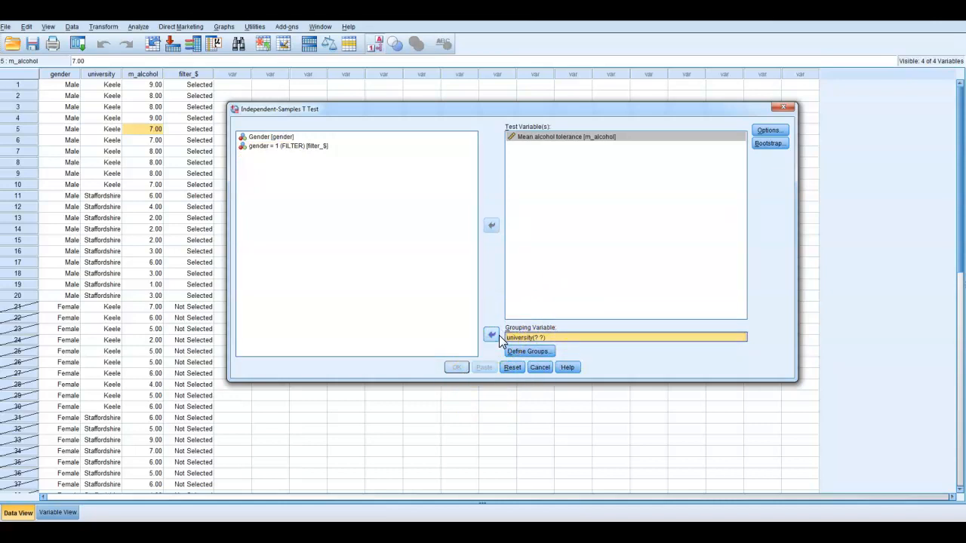
click(541, 351)
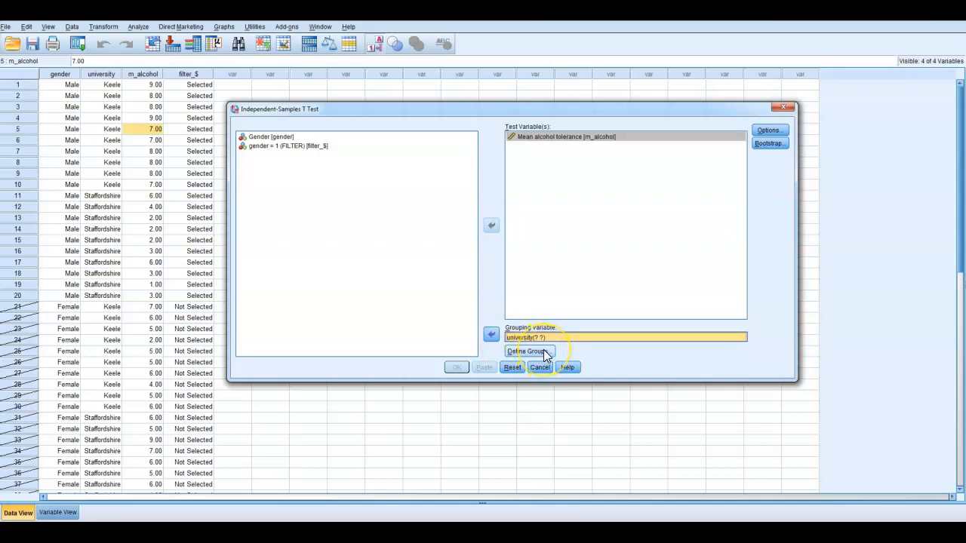
click(494, 243)
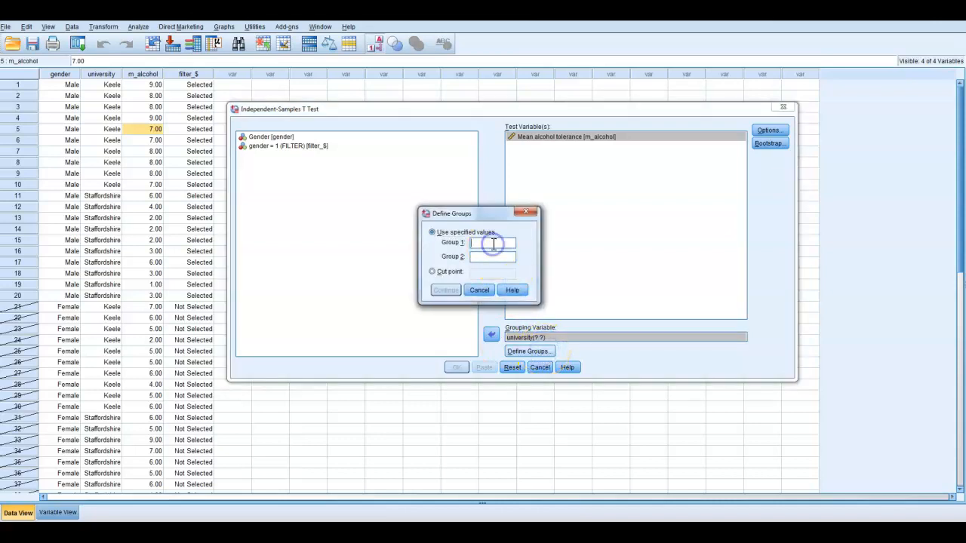
text(2)
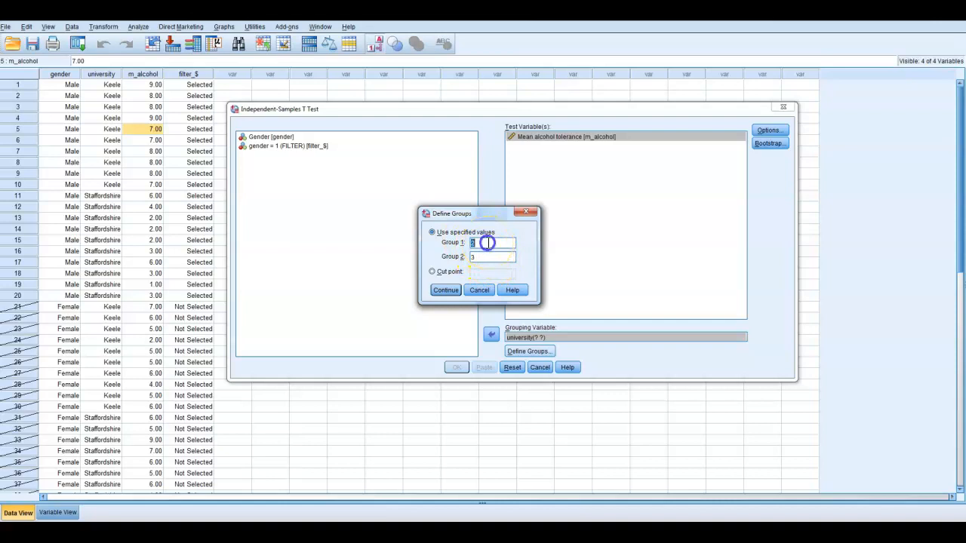
click(445, 291)
click(456, 367)
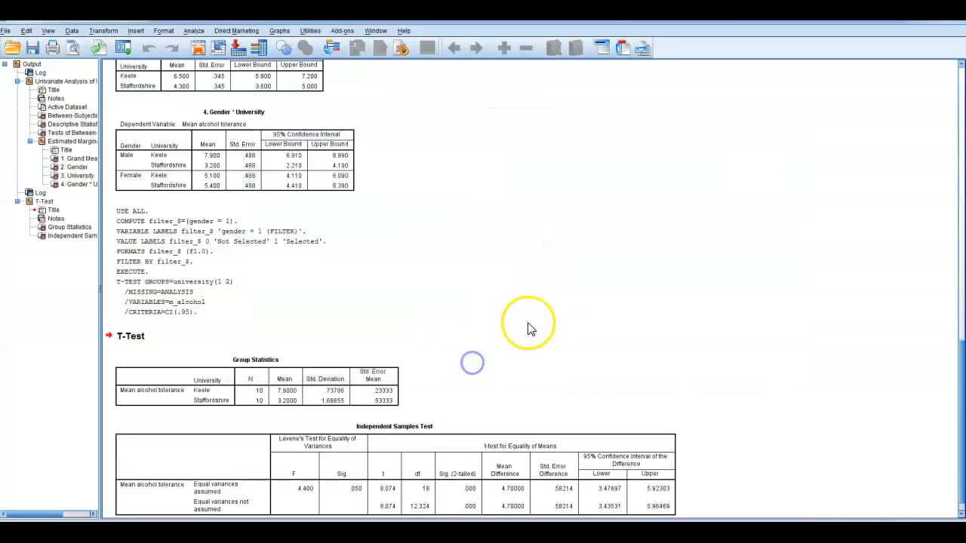
scroll(530, 329, down, 1)
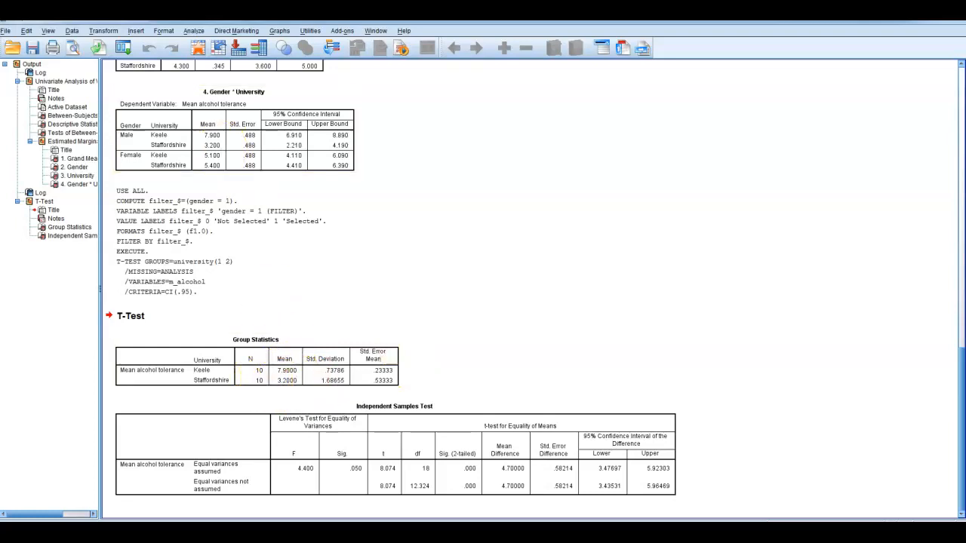
Change the case filter condition to gender = 2 and check it by highlighting female rows 21 to 34 in the data window.
click(72, 31)
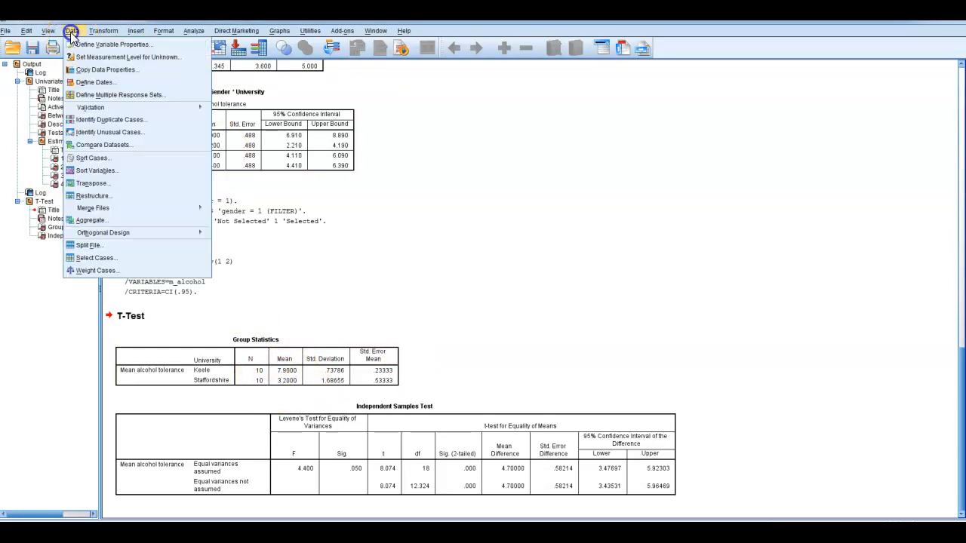
click(128, 255)
click(529, 210)
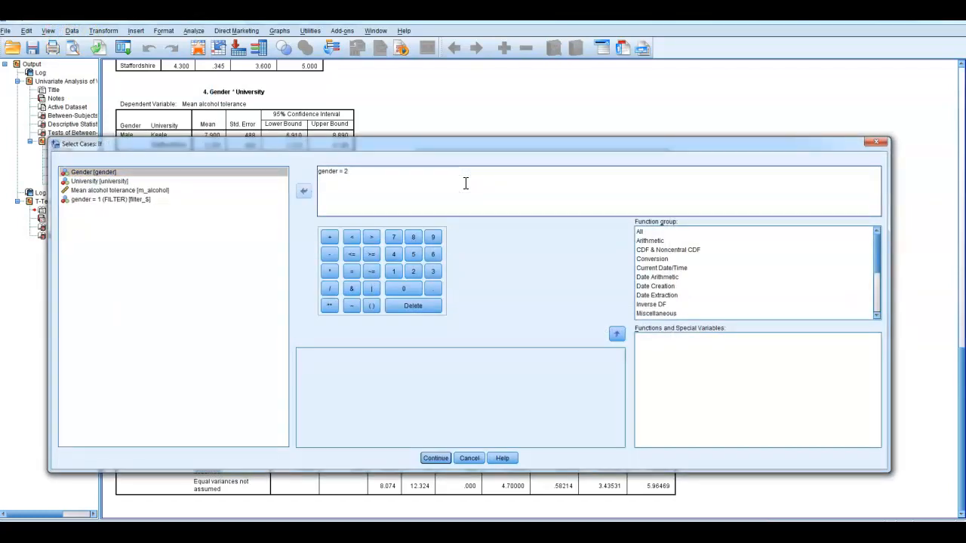
click(435, 458)
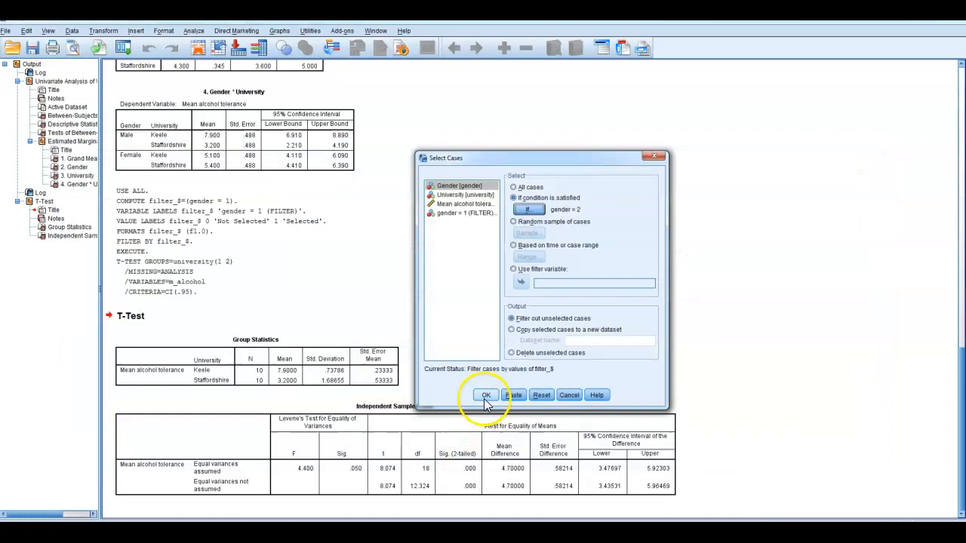
click(486, 395)
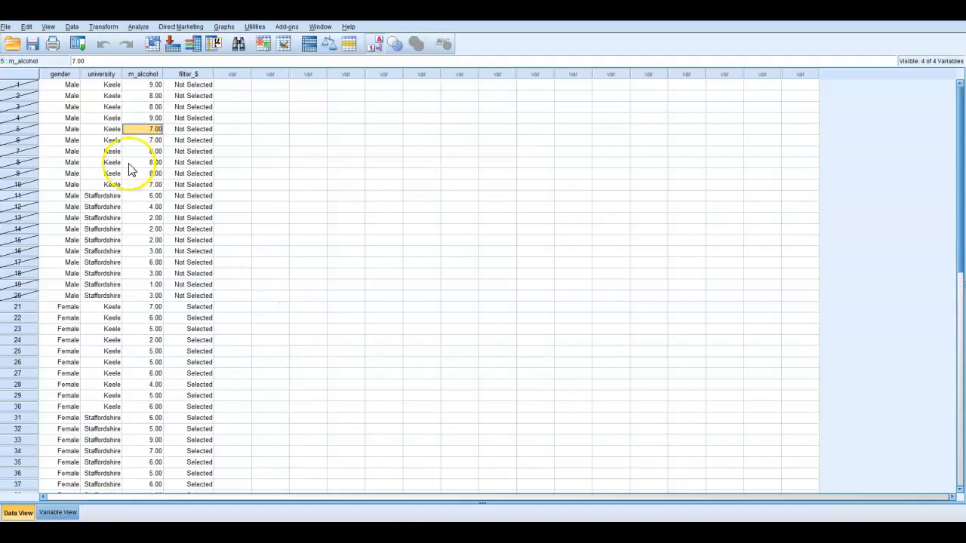
drag(18, 85, 17, 450)
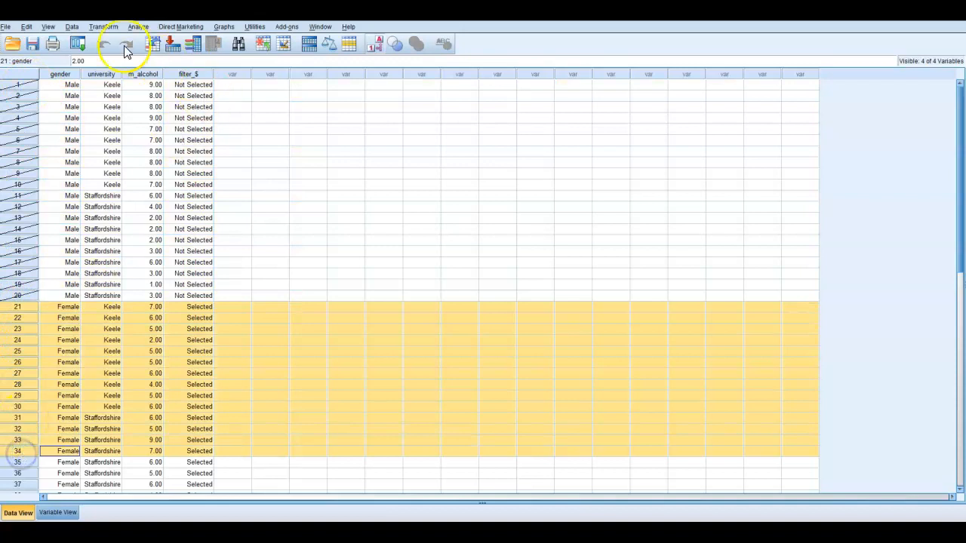
click(189, 129)
Run the independent-samples t test of Mean alcohol tolerance by university(1 2) on the female cases.
click(138, 27)
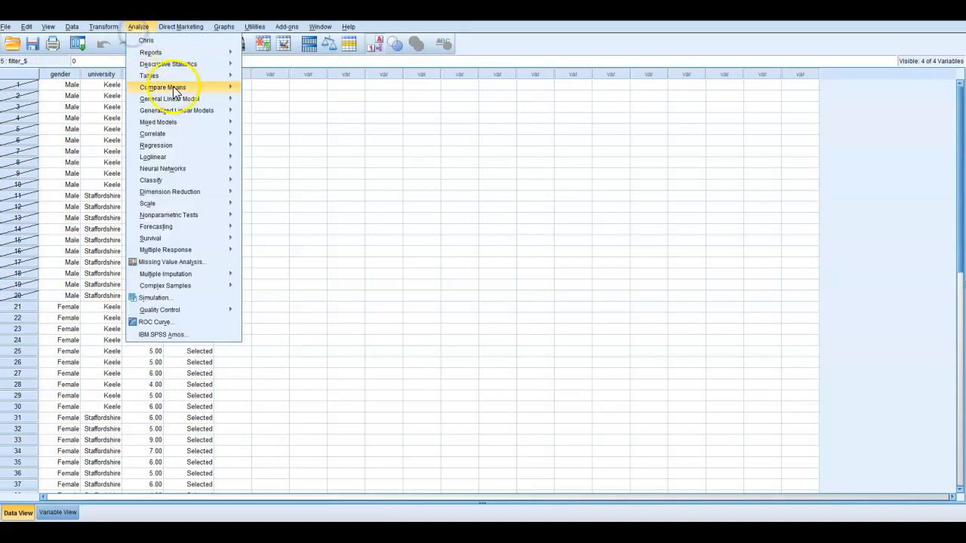
mouse_move(177, 89)
click(276, 115)
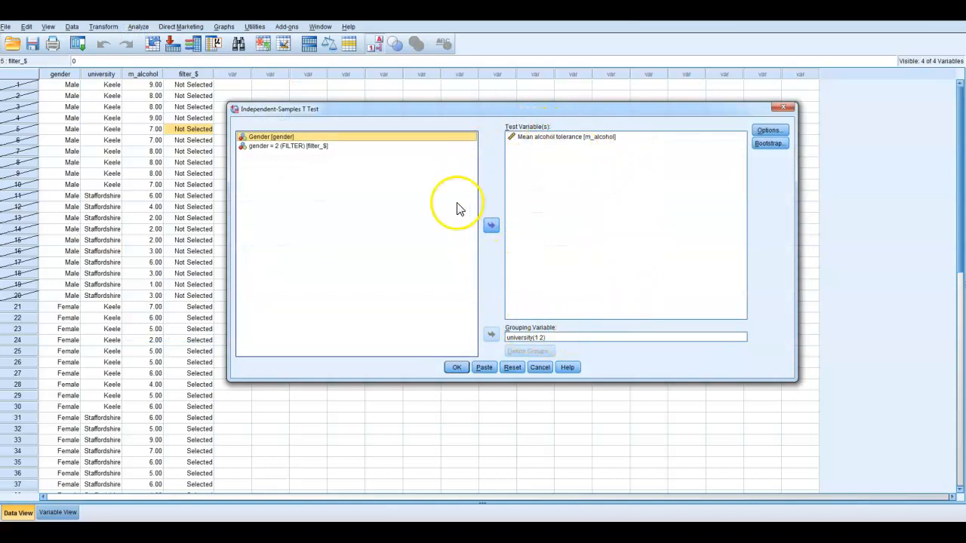
click(455, 367)
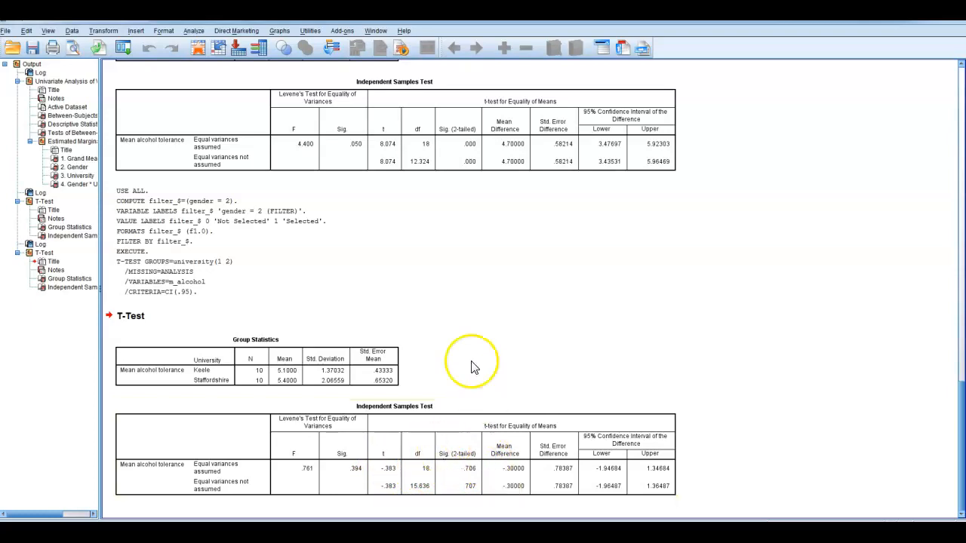
Review the ANOVA's Gender * University marginal means, the between-subjects effects tests and the gender and university means.
scroll(453, 337, up, 12)
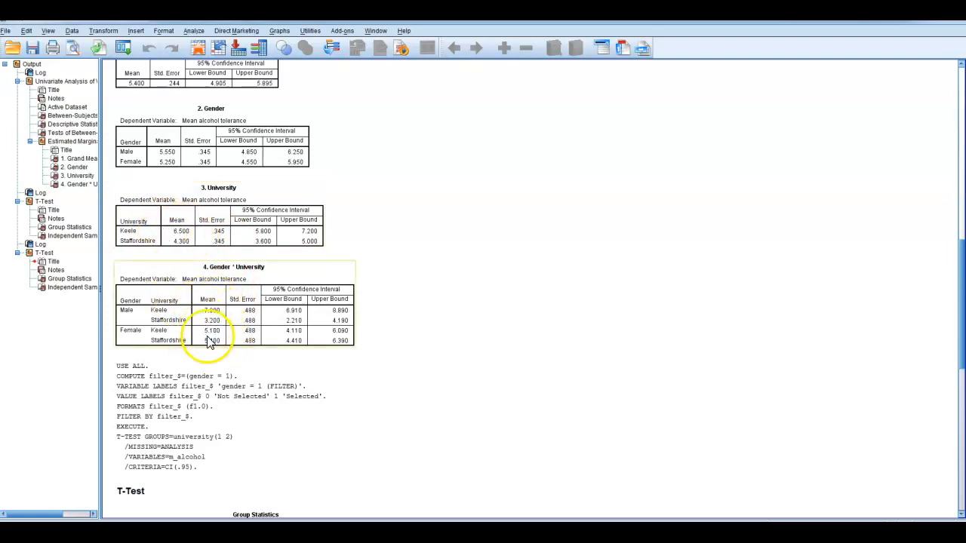
scroll(502, 318, up, 5)
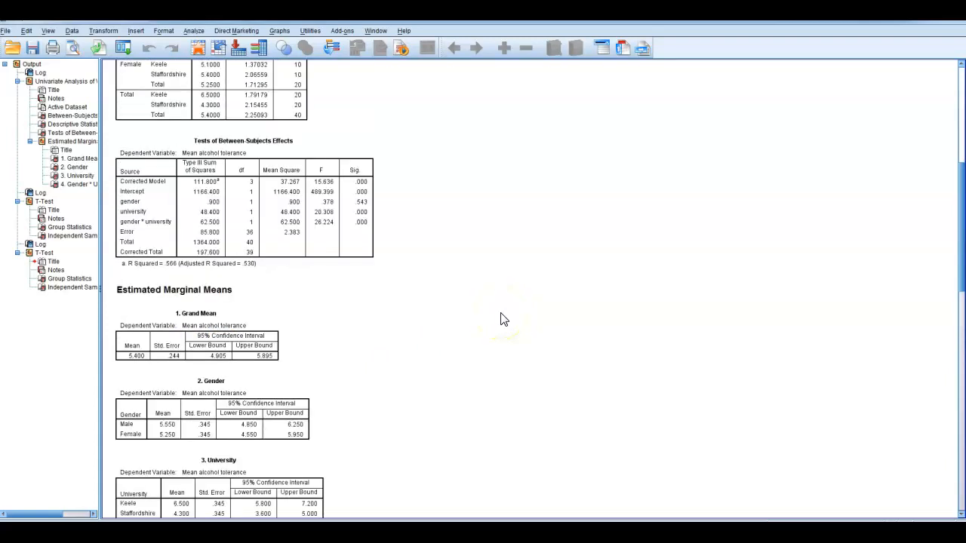
scroll(504, 320, down, 2)
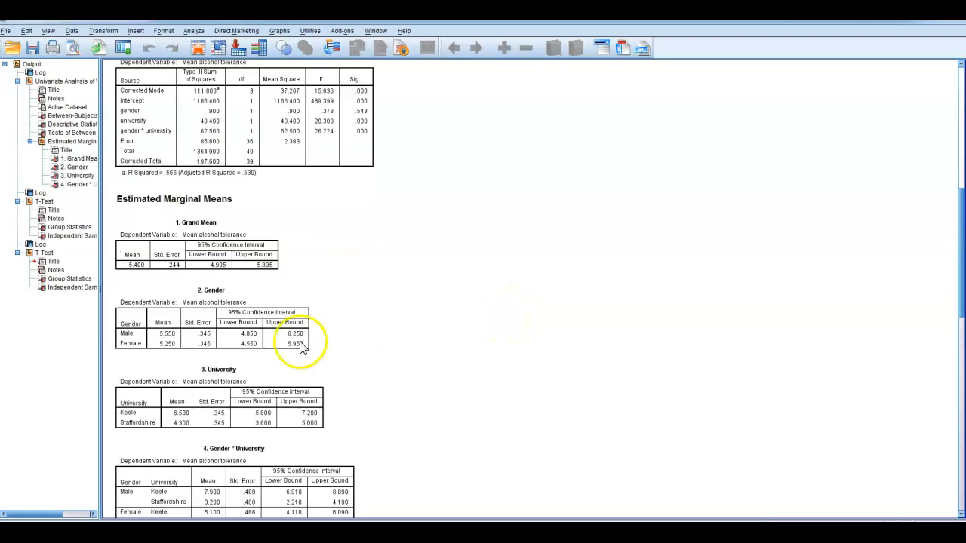